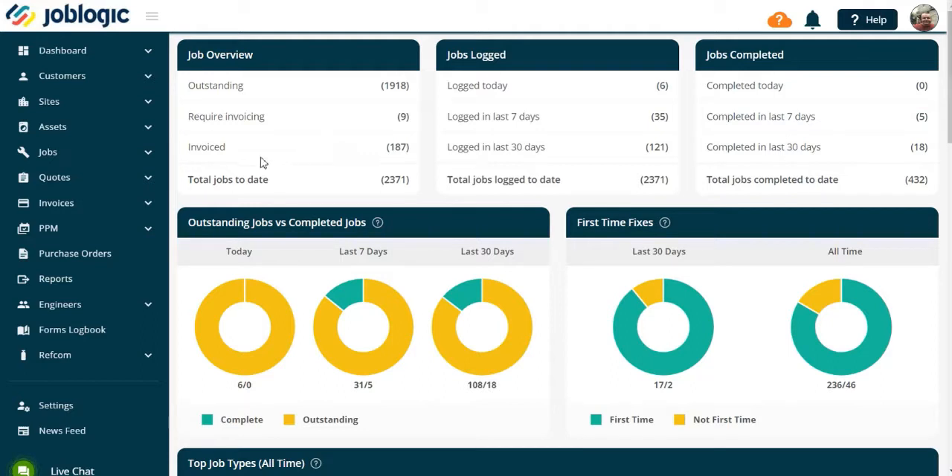
- Start a new PPM contract for the site "Test Site - Chester Road"
{"action": "left_click", "coordinate": [148, 231]}
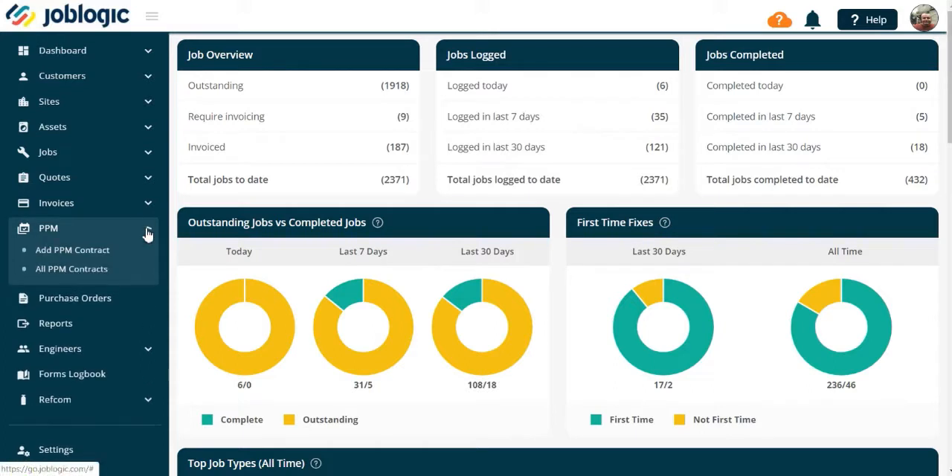
{"action": "left_click", "coordinate": [95, 253]}
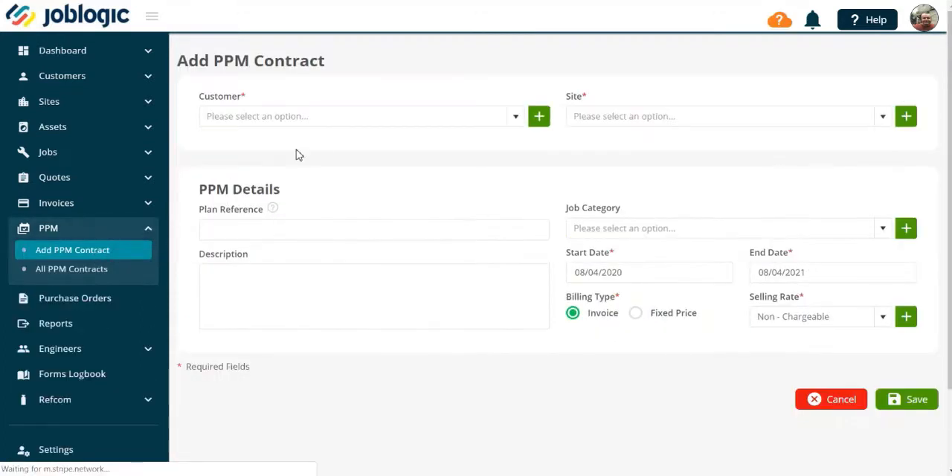
{"action": "left_click", "coordinate": [581, 116]}
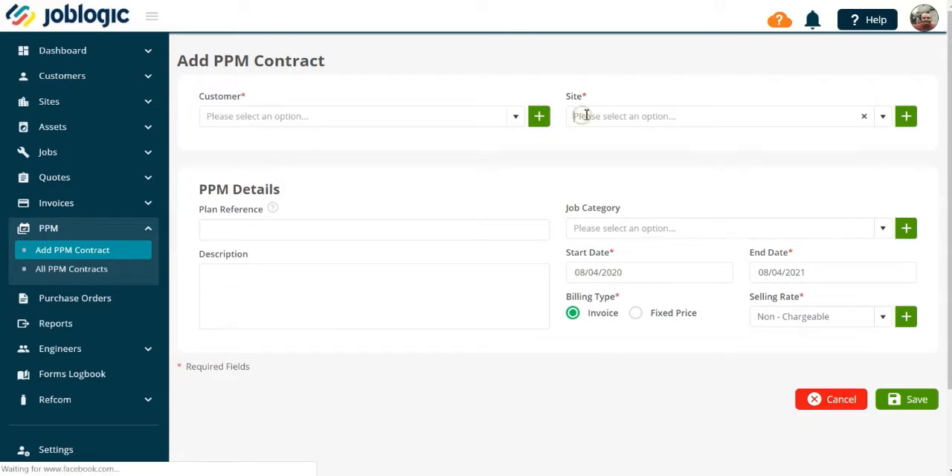
{"action": "type", "text": "Test S"}
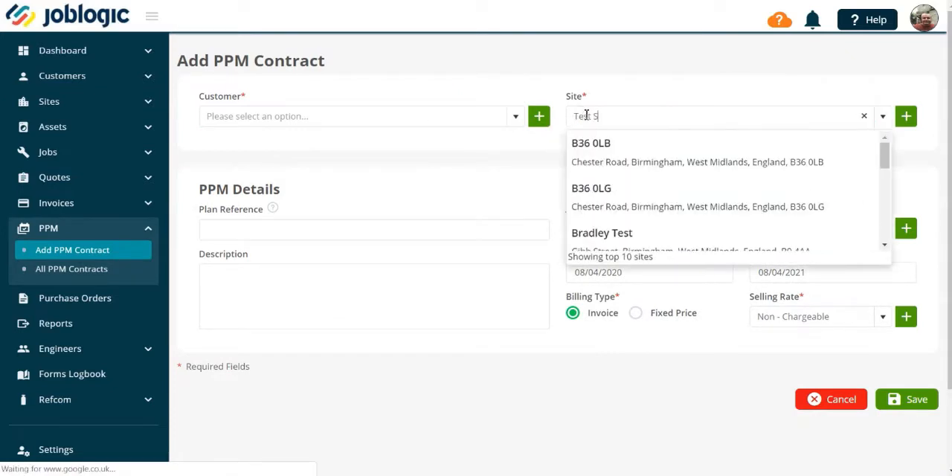
{"action": "type", "text": "ite - Chester Road"}
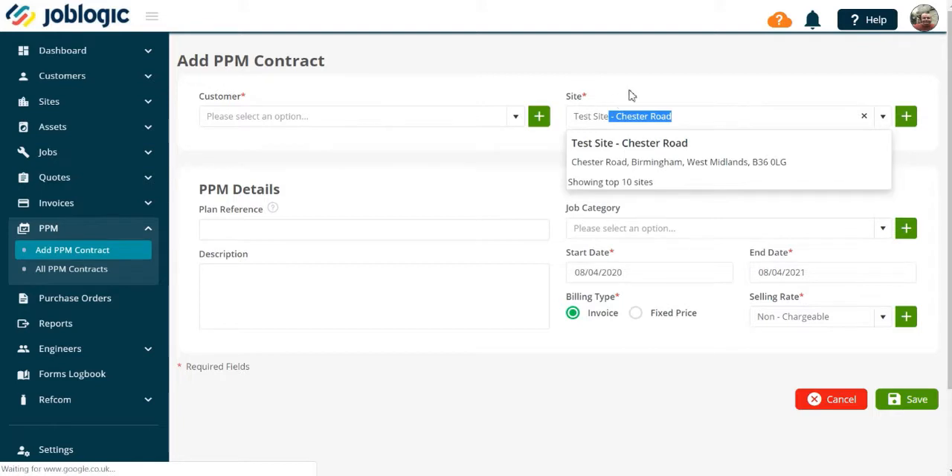
{"action": "left_click", "coordinate": [658, 167]}
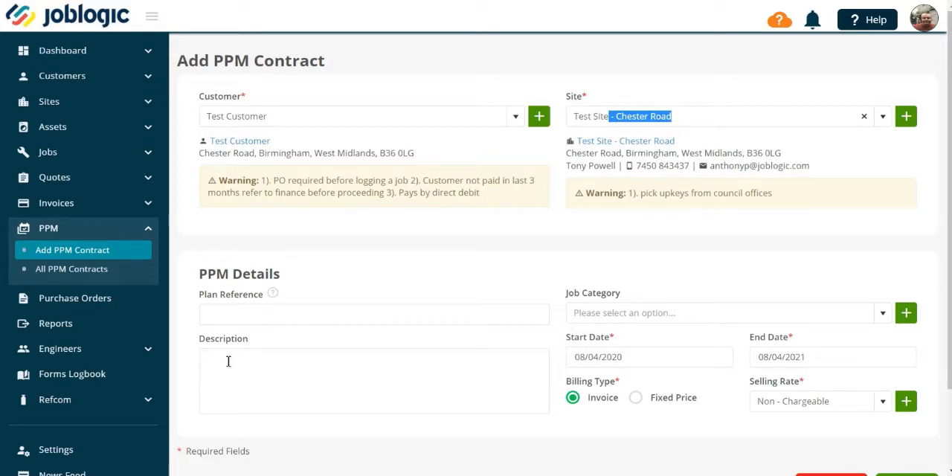
- Describe the contract as "Annual Service" and set fixed price billing with a default visit value of £250
{"action": "left_click", "coordinate": [253, 356]}
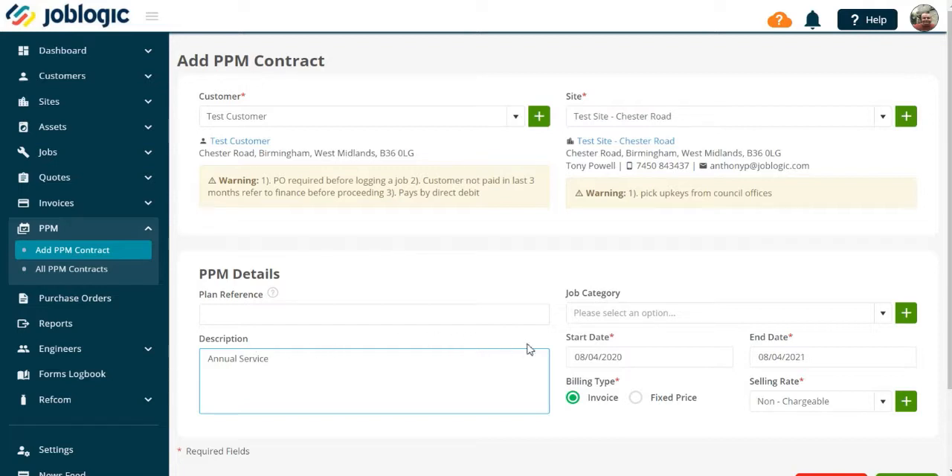
{"action": "left_click", "coordinate": [638, 400]}
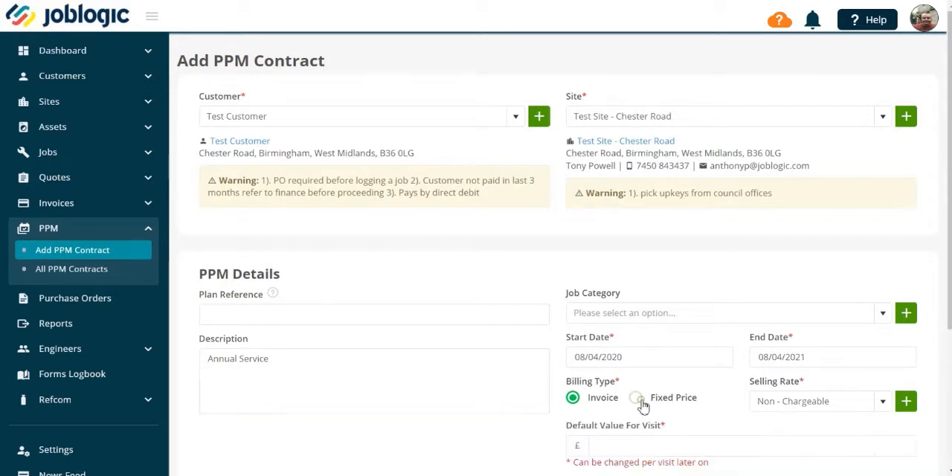
{"action": "scroll", "coordinate": [949, 300], "scroll_direction": "down", "scroll_amount": 2}
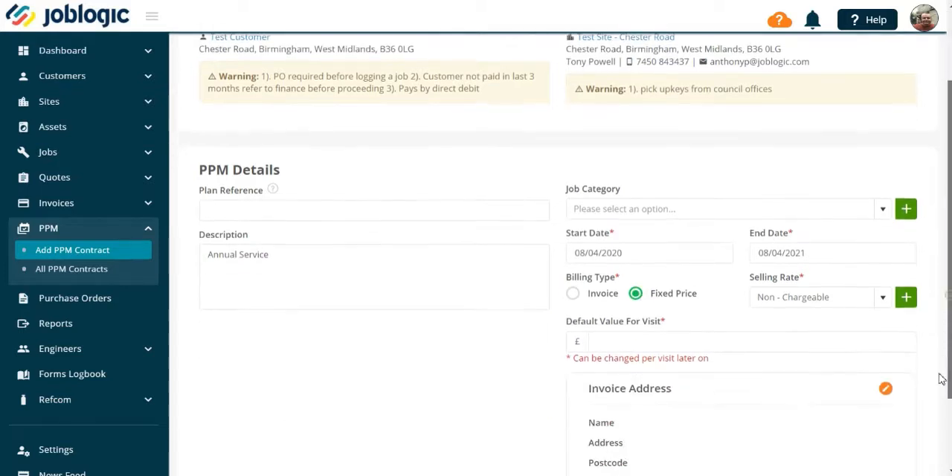
{"action": "left_click", "coordinate": [641, 291]}
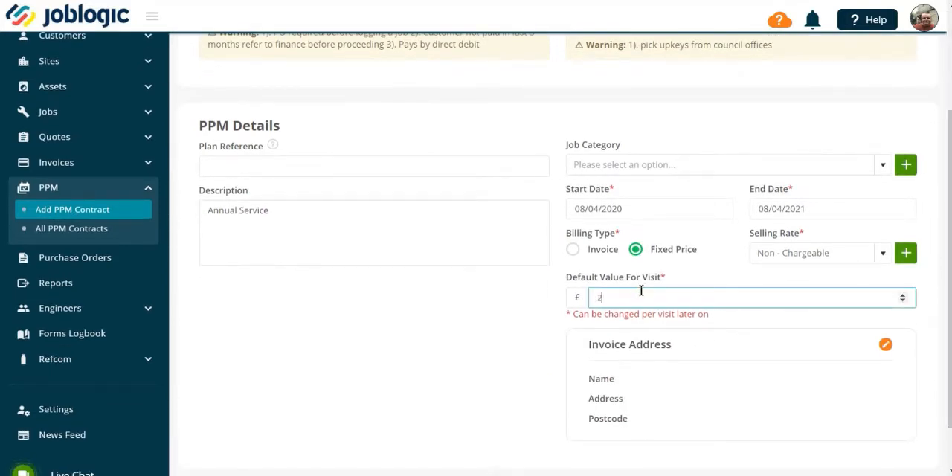
- Set the invoice address to the customer and save the PPM contract
{"action": "left_click", "coordinate": [885, 344]}
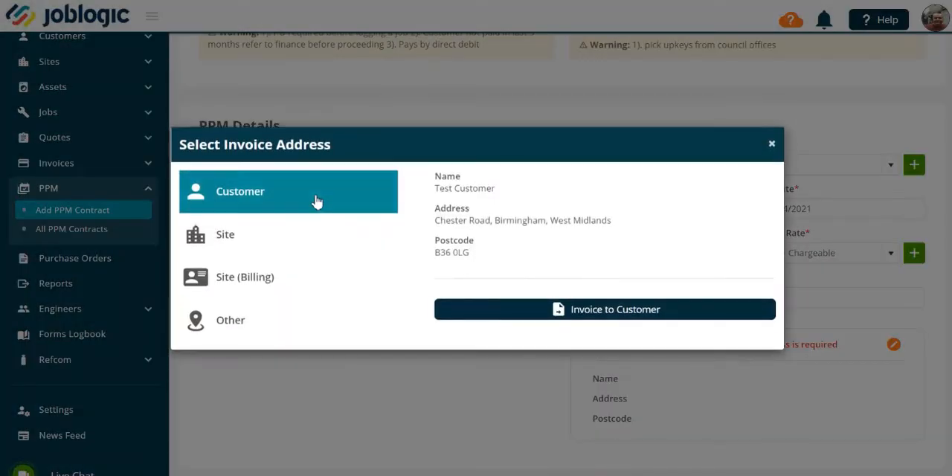
{"action": "left_click", "coordinate": [571, 322]}
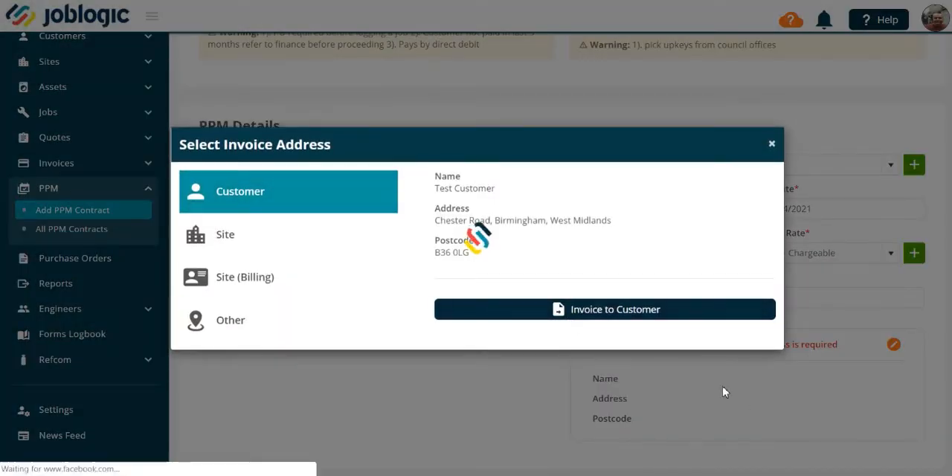
{"action": "scroll", "coordinate": [753, 398], "scroll_direction": "down", "scroll_amount": 3}
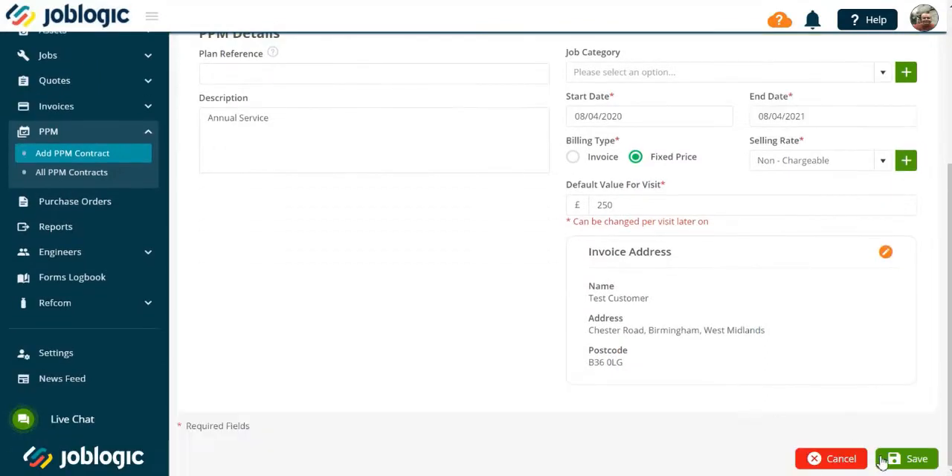
{"action": "left_click", "coordinate": [913, 459]}
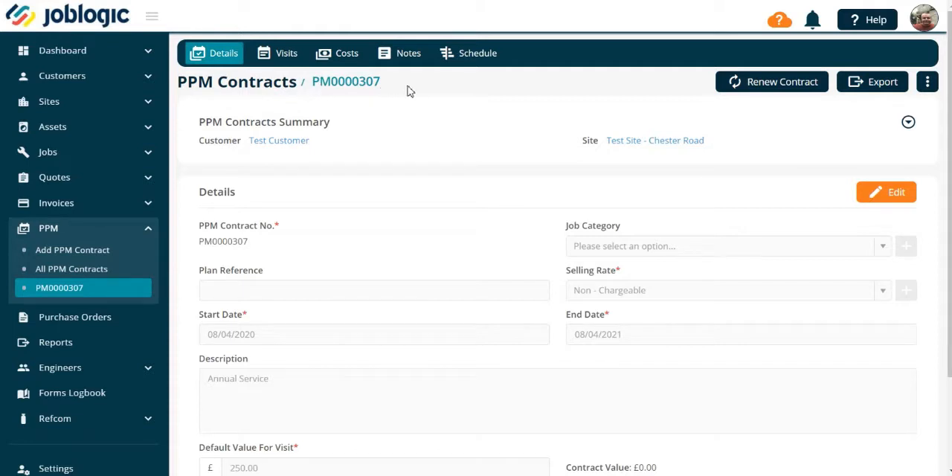
- Add a visit to the contract with the description "Gas Service"
{"action": "left_click", "coordinate": [287, 53]}
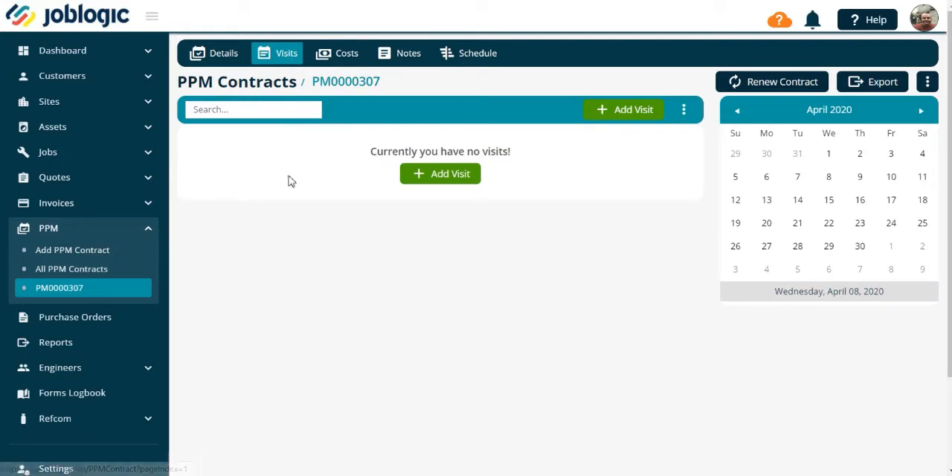
{"action": "left_click", "coordinate": [436, 182]}
{"action": "scroll", "coordinate": [435, 179], "scroll_direction": "down", "scroll_amount": 2}
{"action": "left_click", "coordinate": [253, 147]}
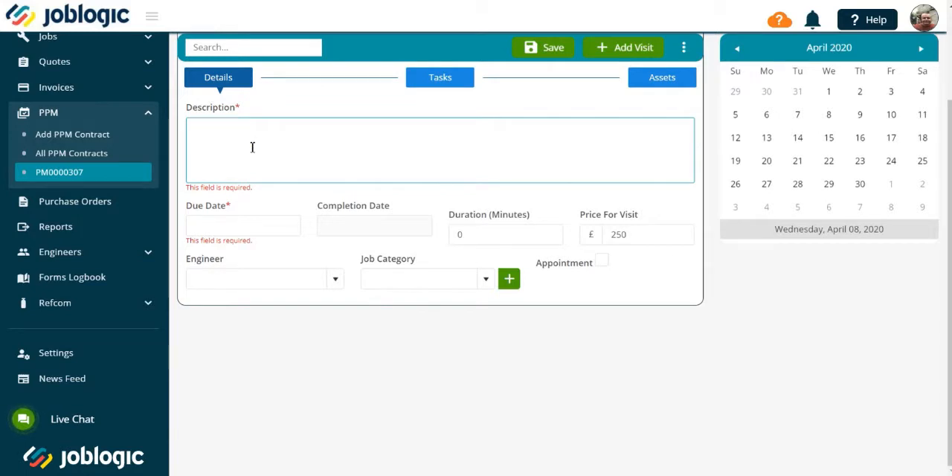
{"action": "type", "text": "Gas Service"}
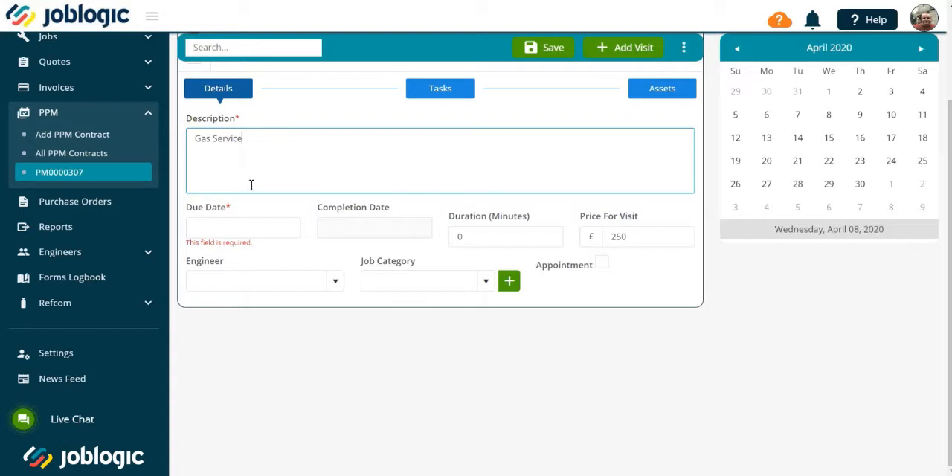
- Assign an engineer to the Gas Service visit and set its due date to 30/04/2020 08:00
{"action": "left_click", "coordinate": [334, 285]}
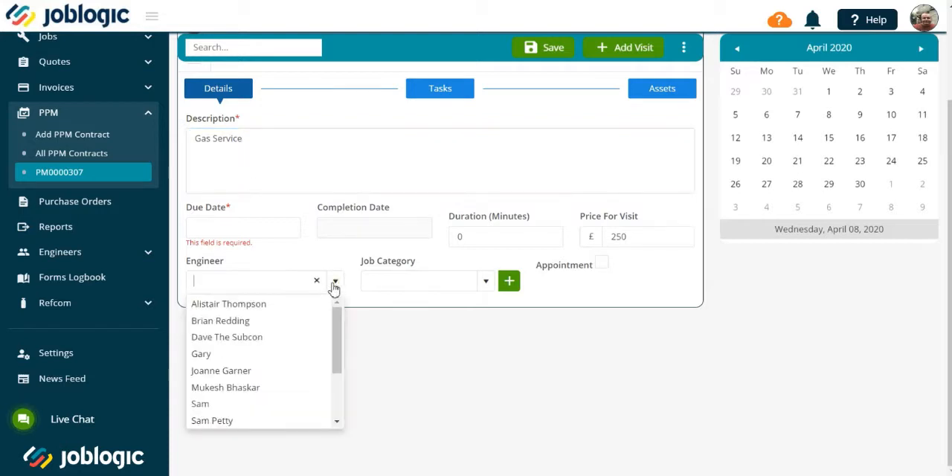
{"action": "left_click_drag", "start_coordinate": [334, 331], "coordinate": [329, 391]}
{"action": "left_click", "coordinate": [253, 406]}
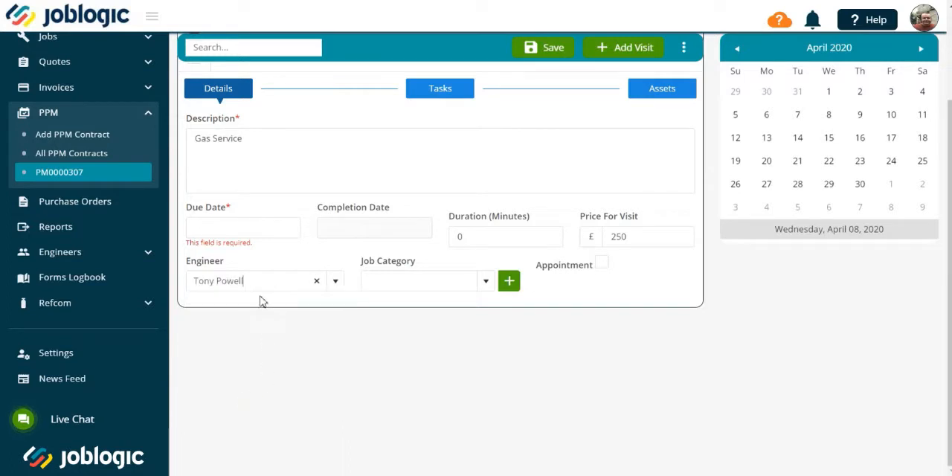
{"action": "left_click", "coordinate": [249, 226]}
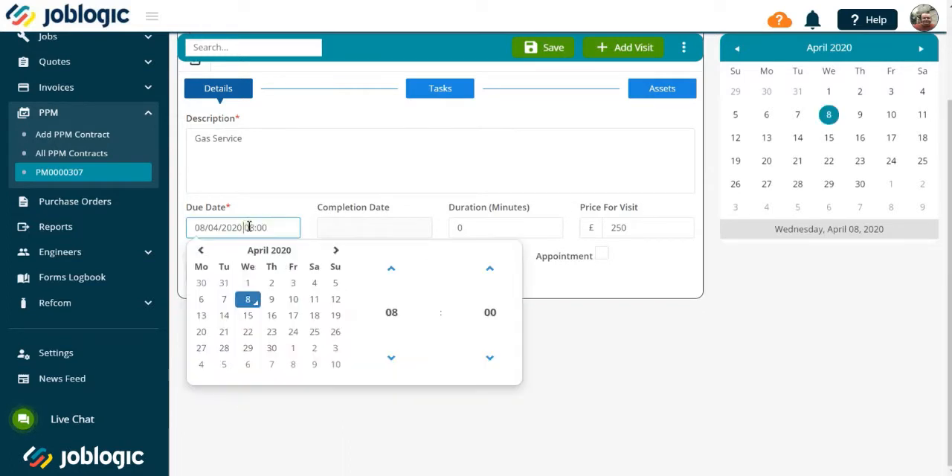
{"action": "left_click", "coordinate": [273, 349]}
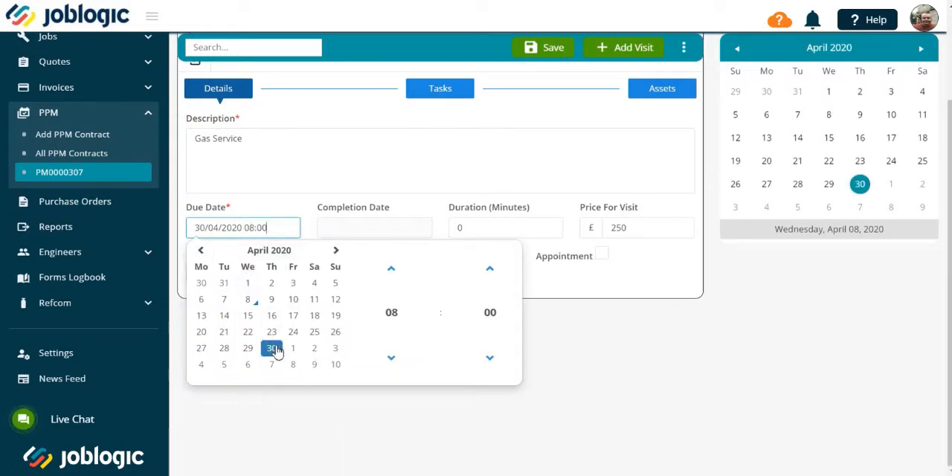
{"action": "left_click", "coordinate": [533, 289]}
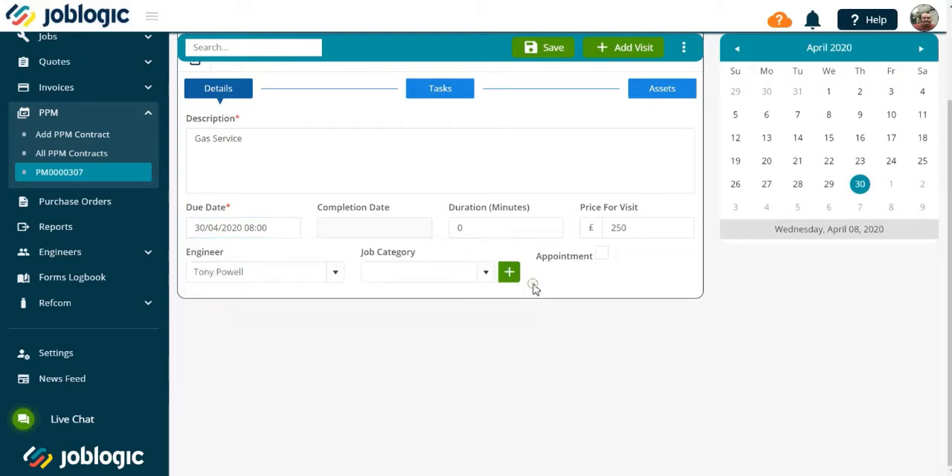
{"action": "left_click", "coordinate": [491, 228]}
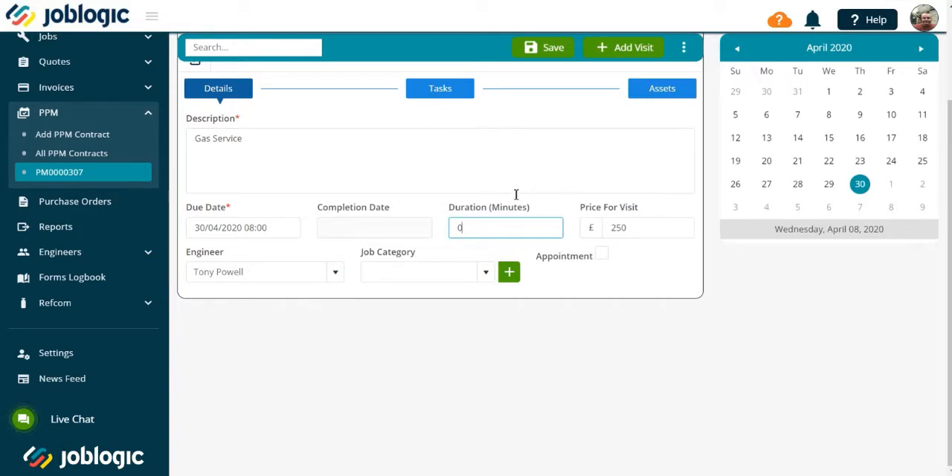
- Add the predefined task "CHeck for gas leak" to the visit
{"action": "left_click", "coordinate": [447, 100]}
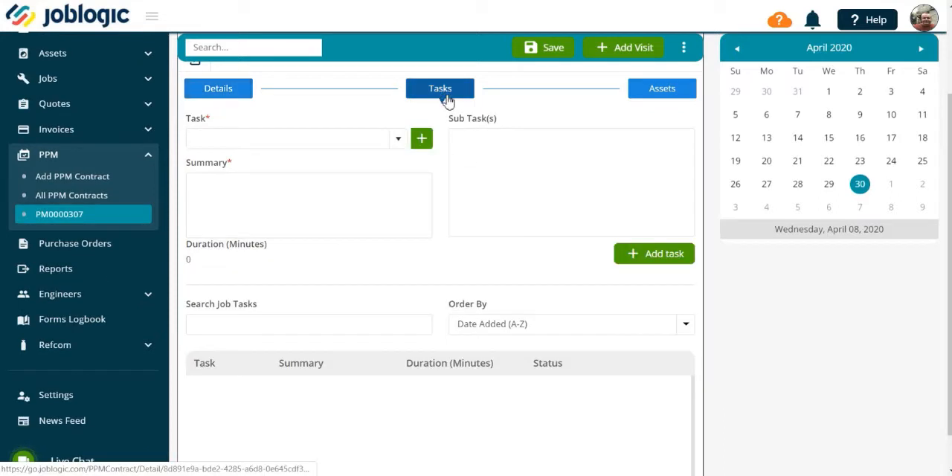
{"action": "left_click", "coordinate": [400, 141]}
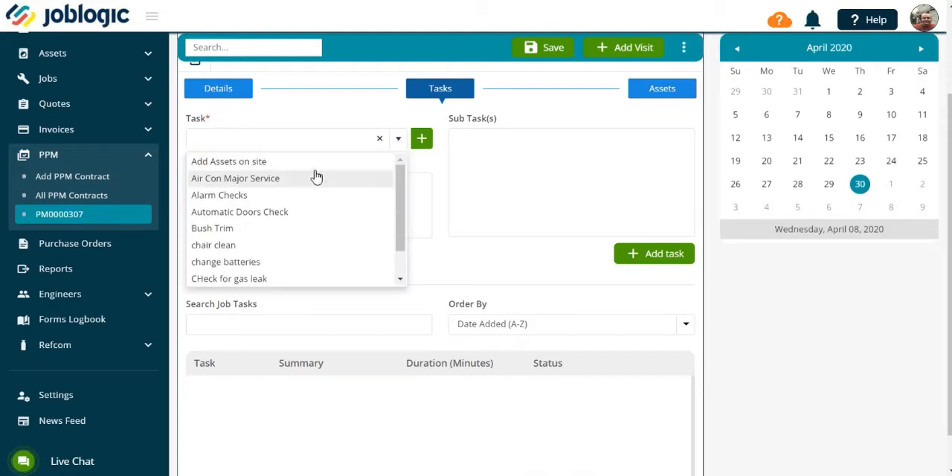
{"action": "left_click", "coordinate": [226, 281]}
{"action": "left_click", "coordinate": [645, 253]}
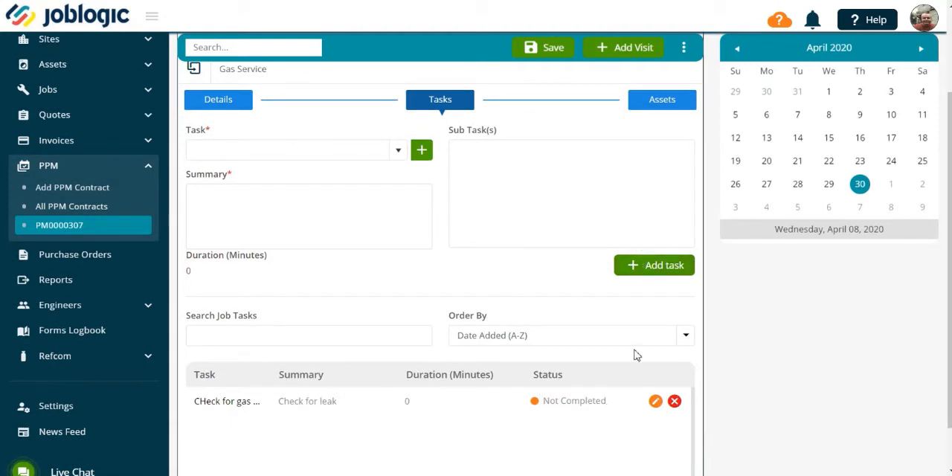
- Add the non-suspended Baxi Combi Boiler as a job asset with the action note "Service" and save the visit
{"action": "left_click", "coordinate": [670, 109]}
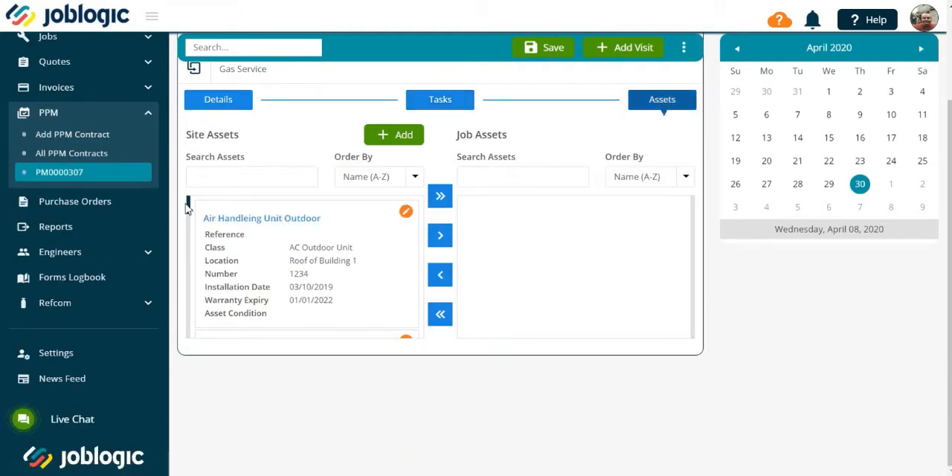
{"action": "left_click_drag", "start_coordinate": [185, 208], "coordinate": [189, 226]}
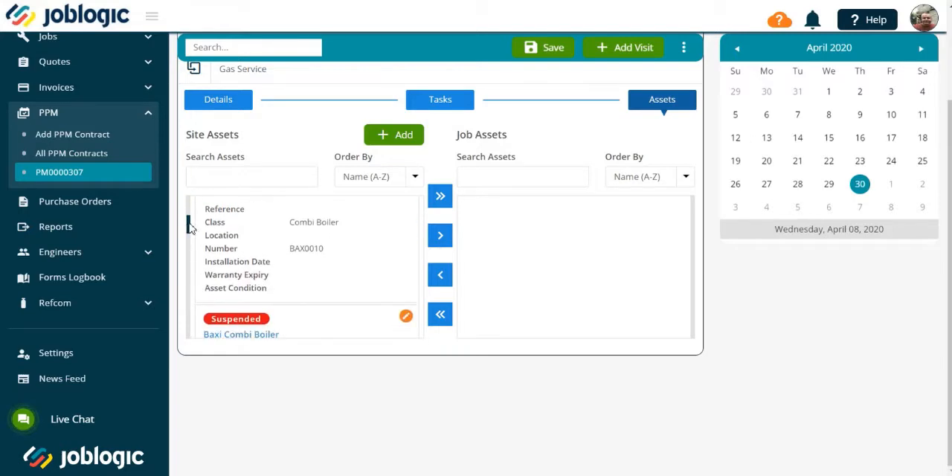
{"action": "left_click", "coordinate": [440, 235]}
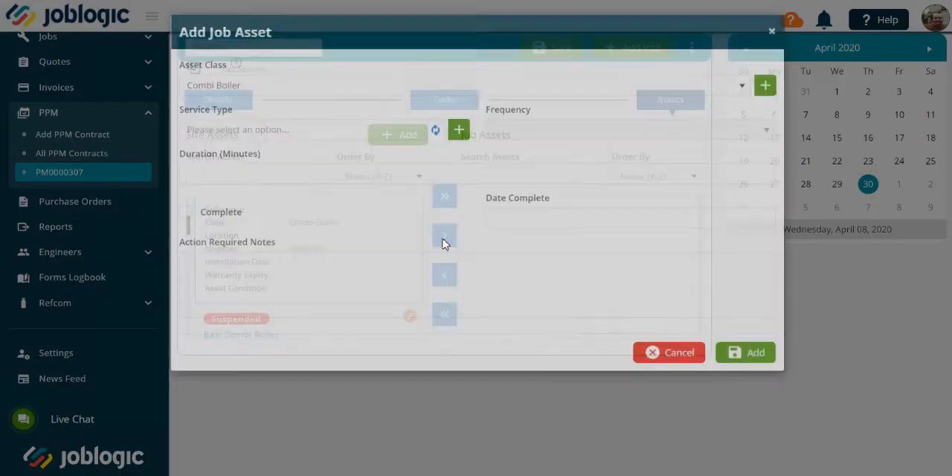
{"action": "left_click", "coordinate": [251, 318]}
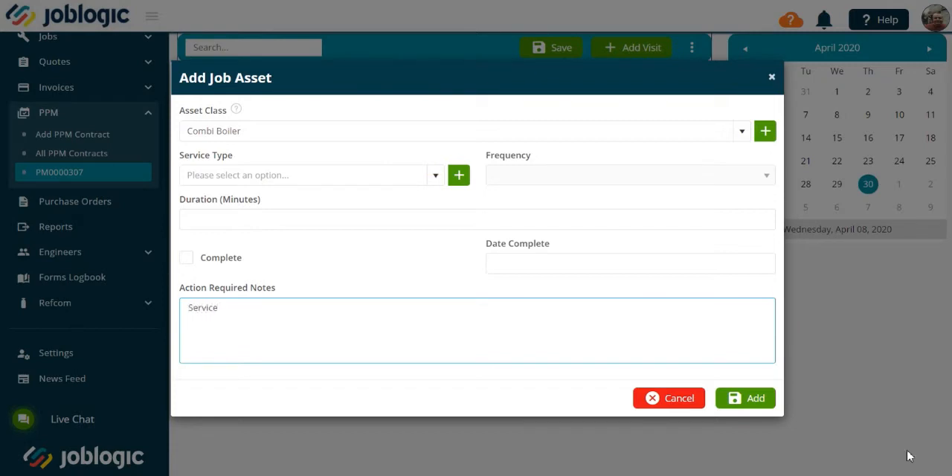
{"action": "left_click", "coordinate": [766, 406]}
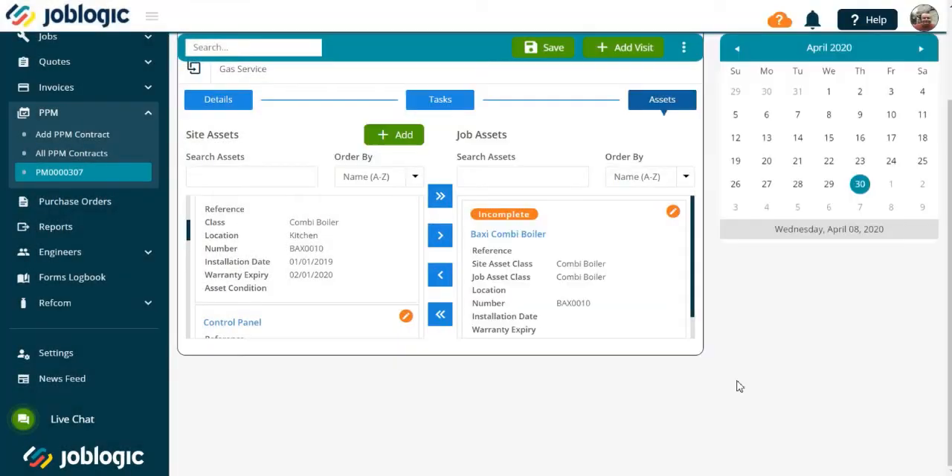
{"action": "left_click", "coordinate": [534, 47]}
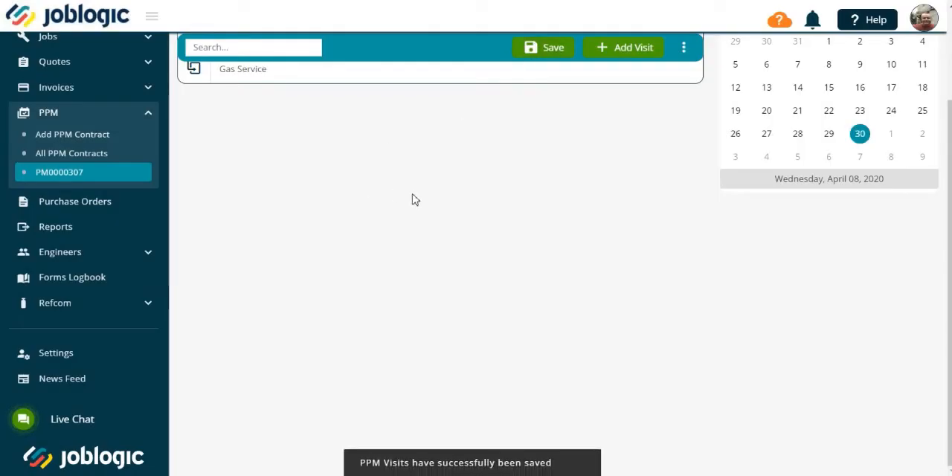
- Clone the Gas Service visit at an annual frequency to create one additional visit
{"action": "scroll", "coordinate": [412, 200], "scroll_direction": "up", "scroll_amount": 3}
{"action": "left_click", "coordinate": [193, 182]}
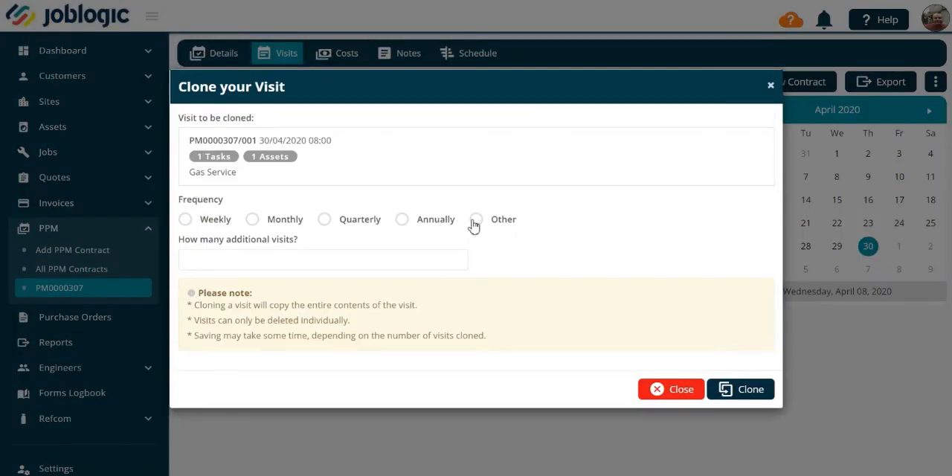
{"action": "left_click", "coordinate": [401, 219]}
{"action": "left_click", "coordinate": [382, 258]}
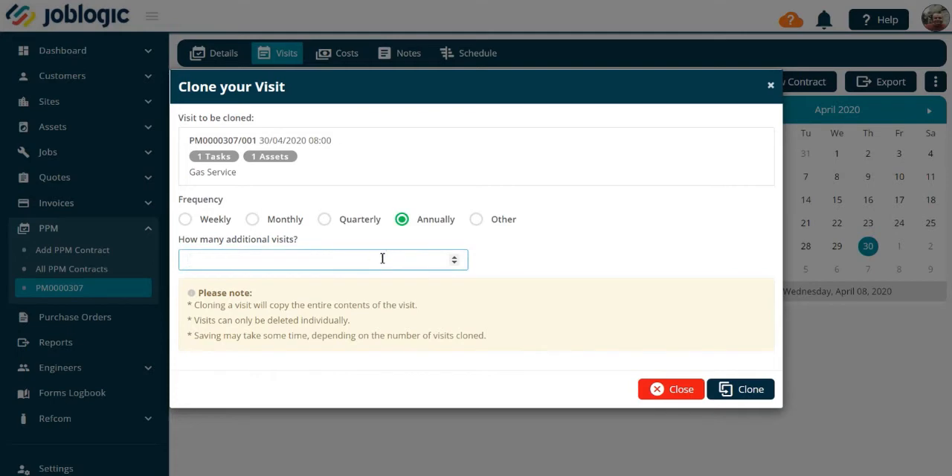
{"action": "left_click", "coordinate": [728, 386]}
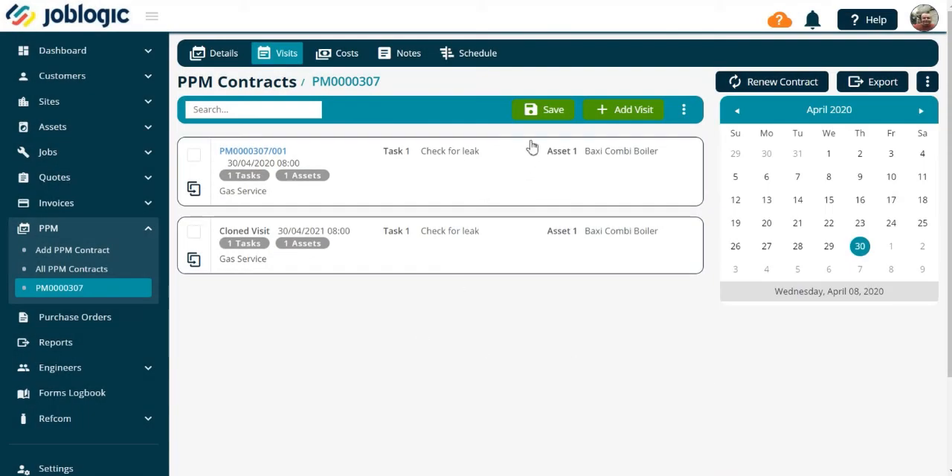
- Save the cloned Gas Service visit to the contract and review the contract's costs and notes
{"action": "left_click", "coordinate": [550, 115]}
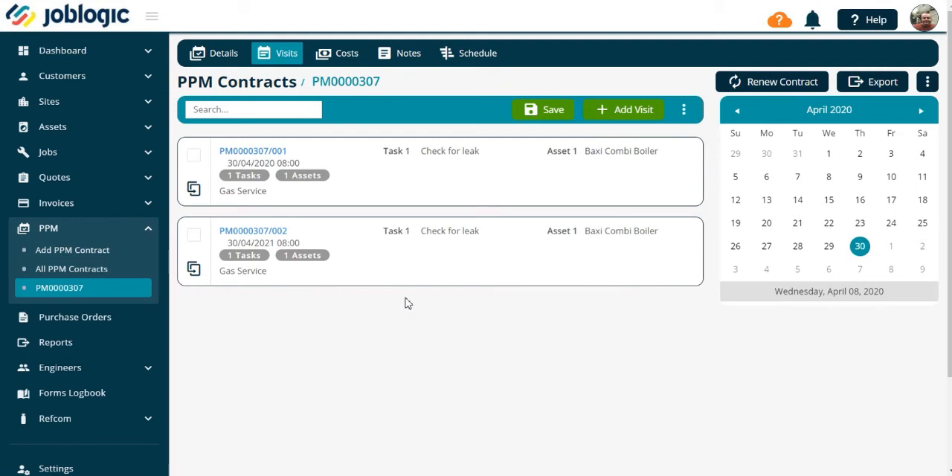
{"action": "left_click", "coordinate": [346, 58]}
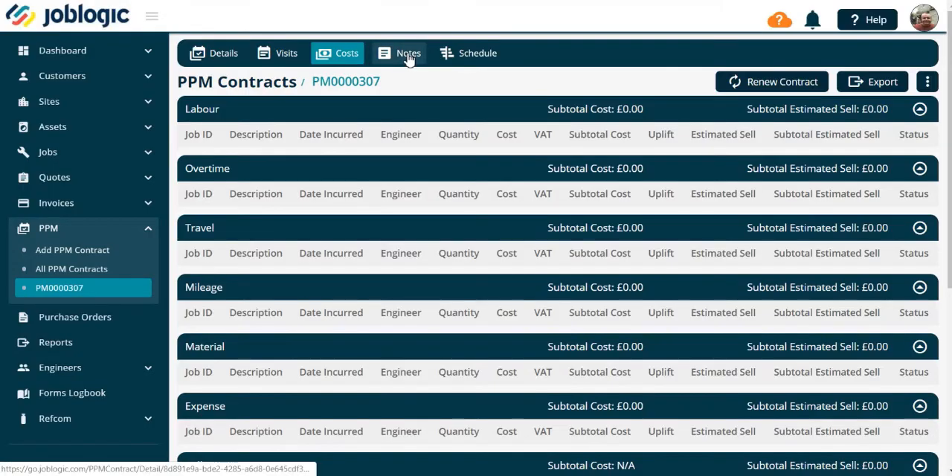
{"action": "left_click", "coordinate": [408, 58]}
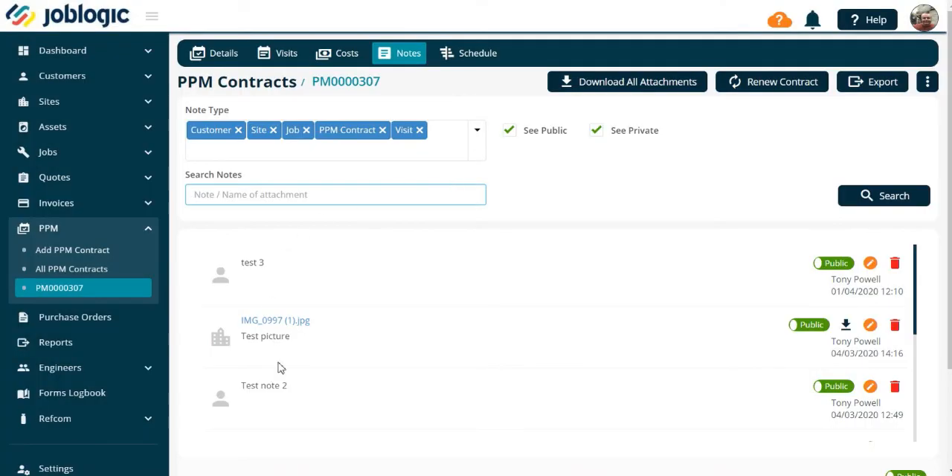
- Display the contract's schedule by month and examine the visits planned for April 2020 and April 2021
{"action": "left_click", "coordinate": [483, 52]}
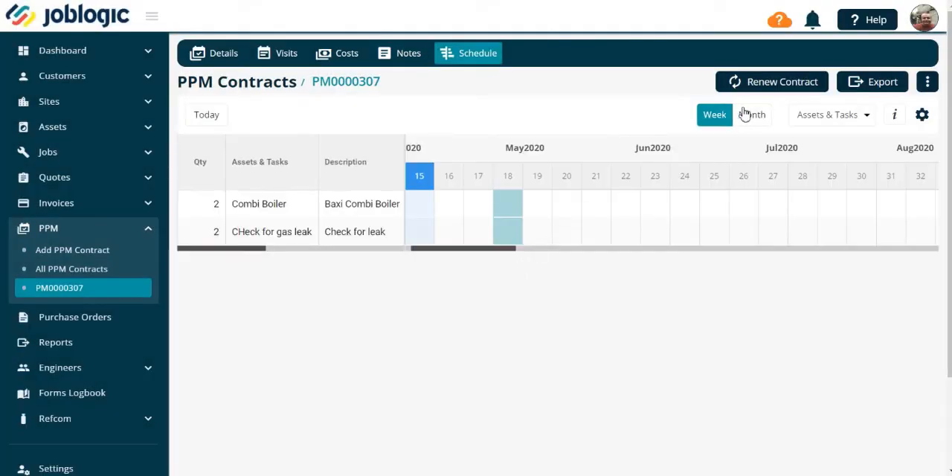
{"action": "left_click", "coordinate": [746, 116]}
{"action": "mouse_move", "coordinate": [418, 238]}
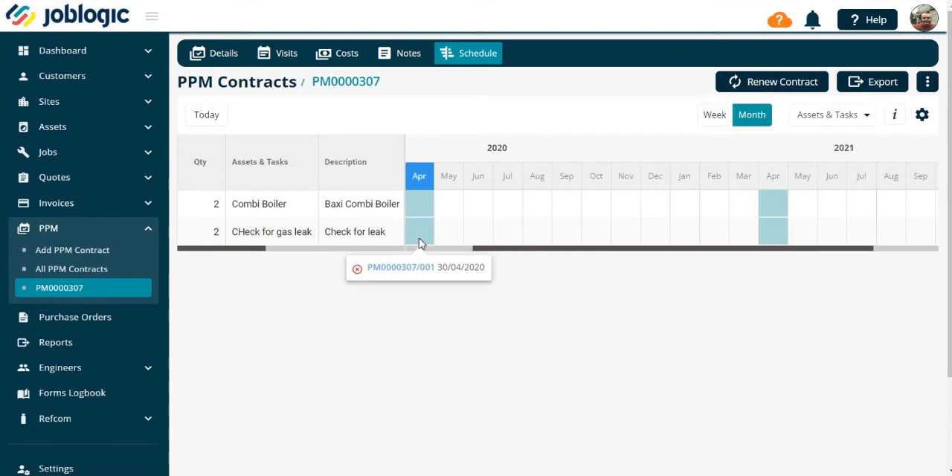
{"action": "mouse_move", "coordinate": [767, 241]}
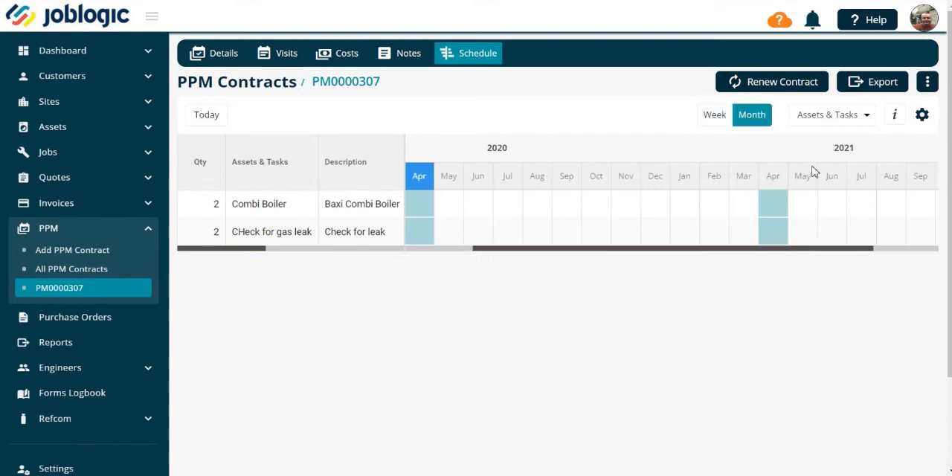
- Export the contract's PPM schedule to an Excel file and open the downloaded workbook
{"action": "left_click", "coordinate": [871, 86]}
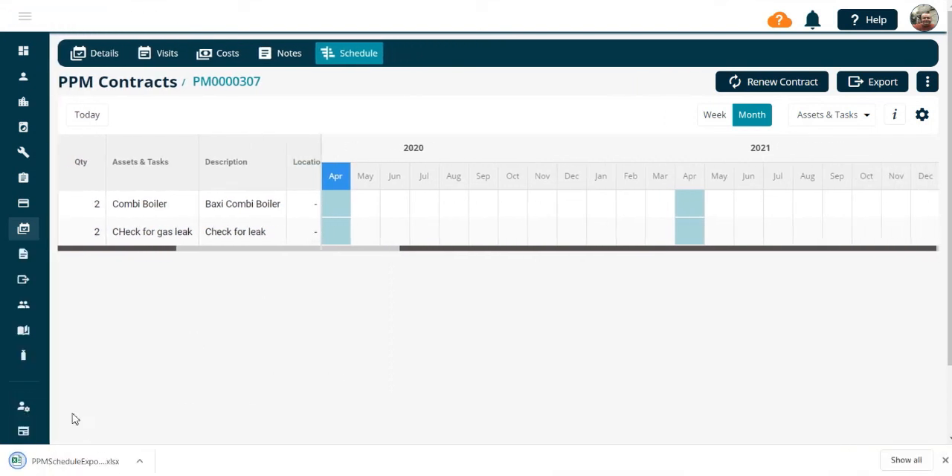
{"action": "left_click", "coordinate": [84, 458]}
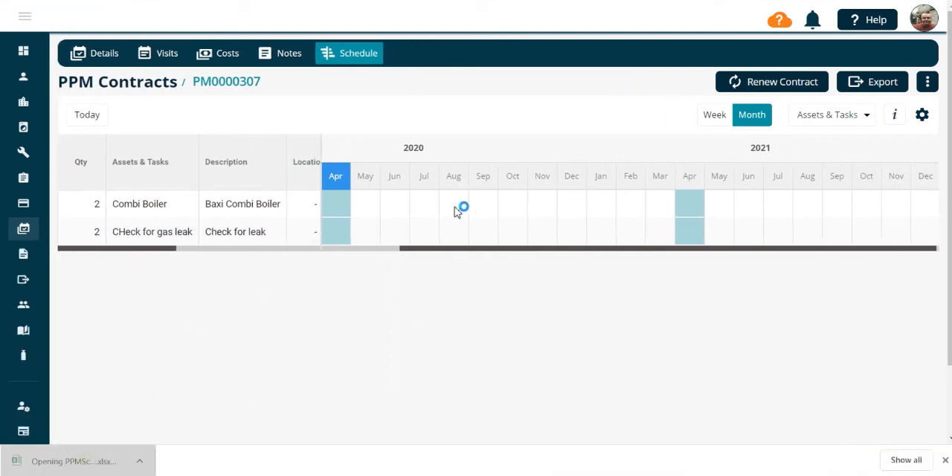